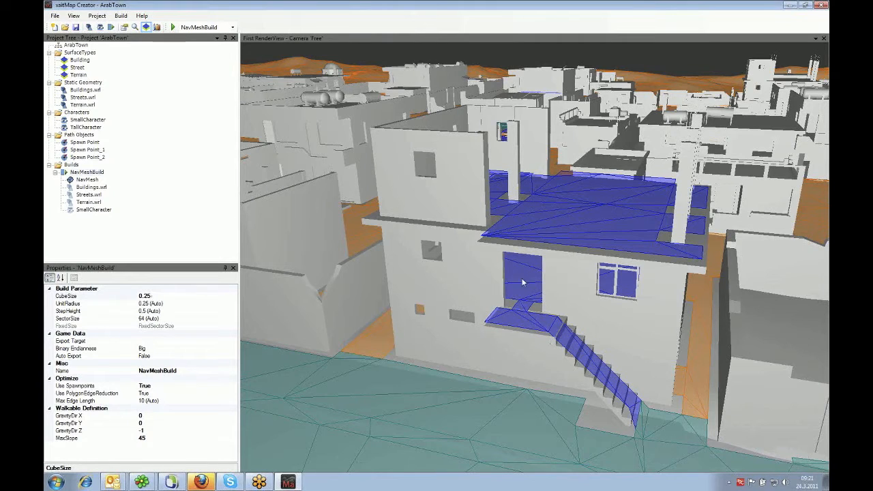
- Set the NavMeshBuild's CubeSize to 0.5
left_click(159, 295)
key("BackSpace")
key("BackSpace")
type("5")
key("Return")
- Set the NavMeshBuild's CubeSize to 0.25, rebuild the navigation mesh and dismiss the build window
key("BackSpace")
type("25")
left_click(172, 27)
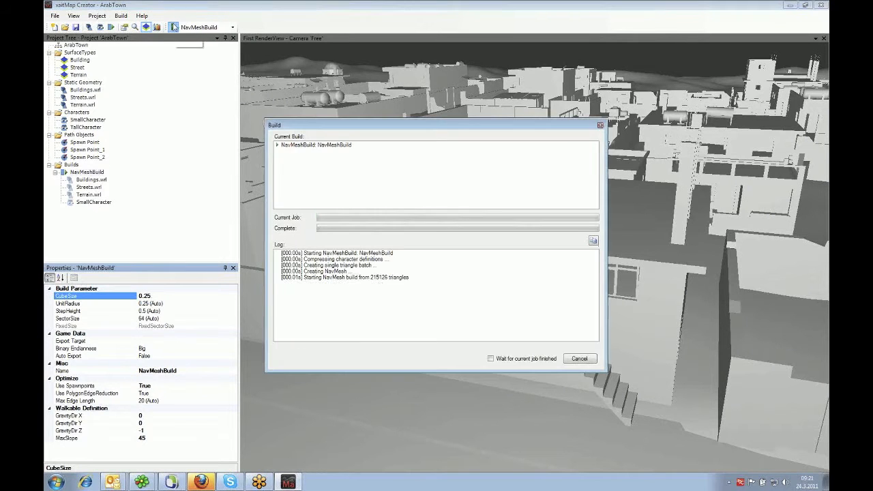
left_click(579, 360)
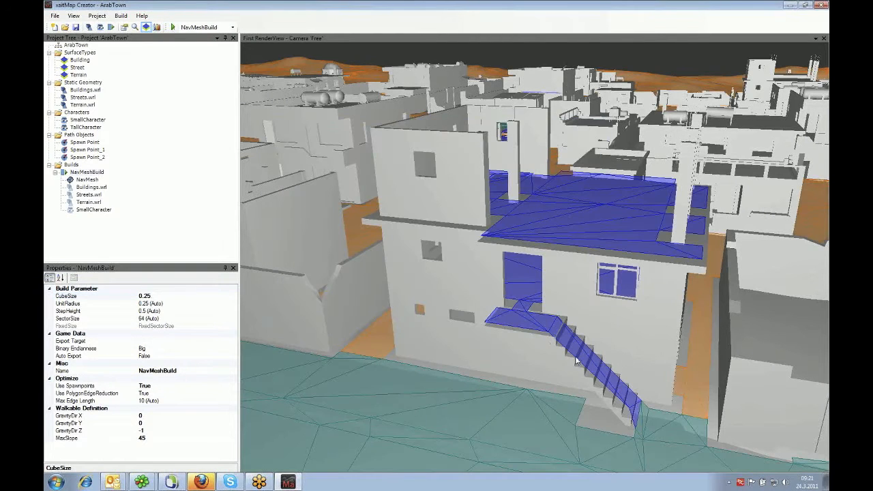
- Examine the navigation mesh on the building's outside staircase together with the build's UnitRadius and StepHeight parameters
key("d")
left_click_drag(578, 360, 548, 364)
key("s")
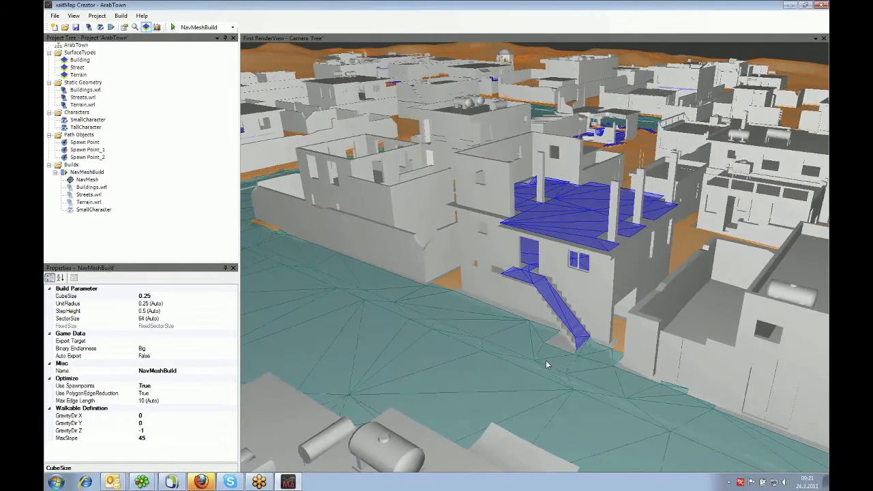
key("w")
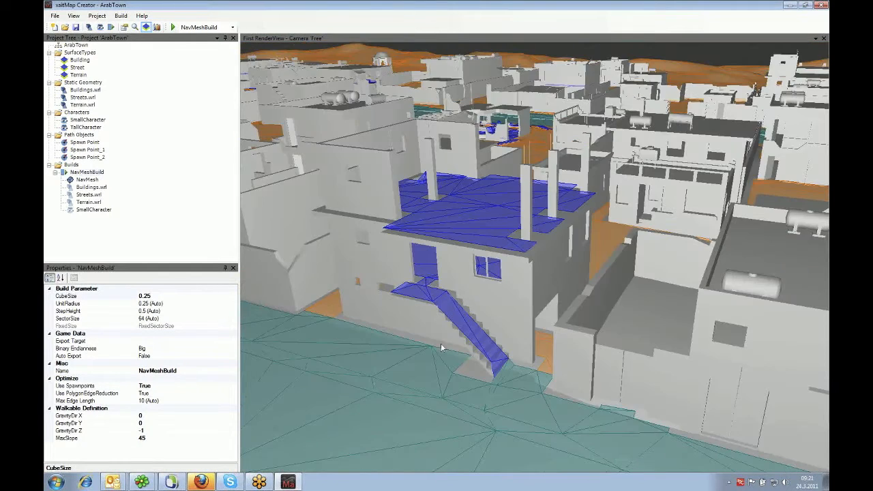
left_click(187, 302)
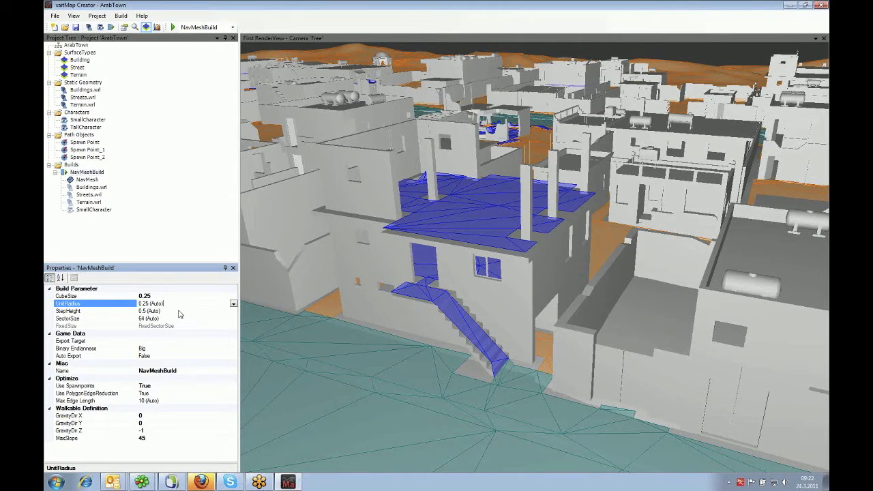
left_click(180, 311)
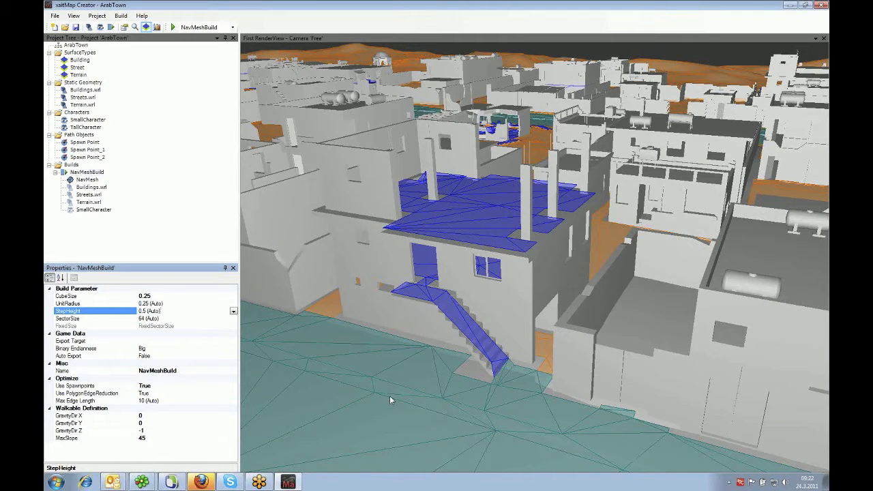
left_click_drag(520, 399, 506, 372)
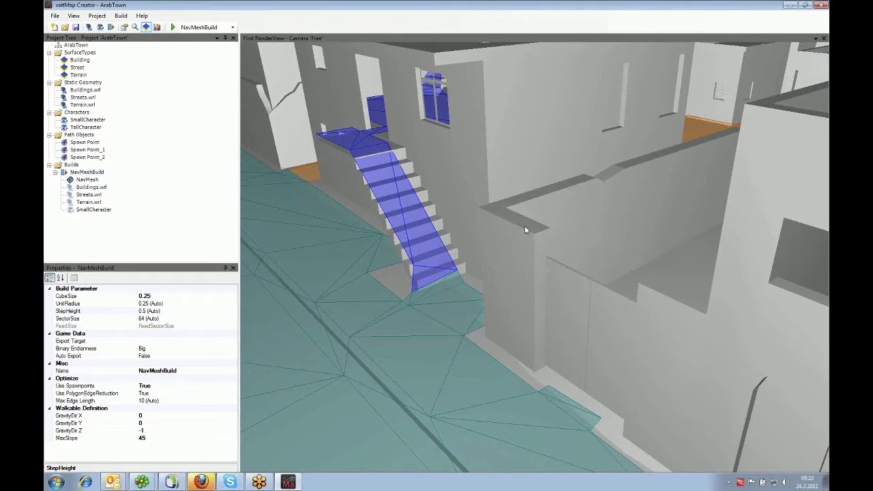
scroll(451, 395, "down", 5)
middle_click_drag(451, 396, 573, 314)
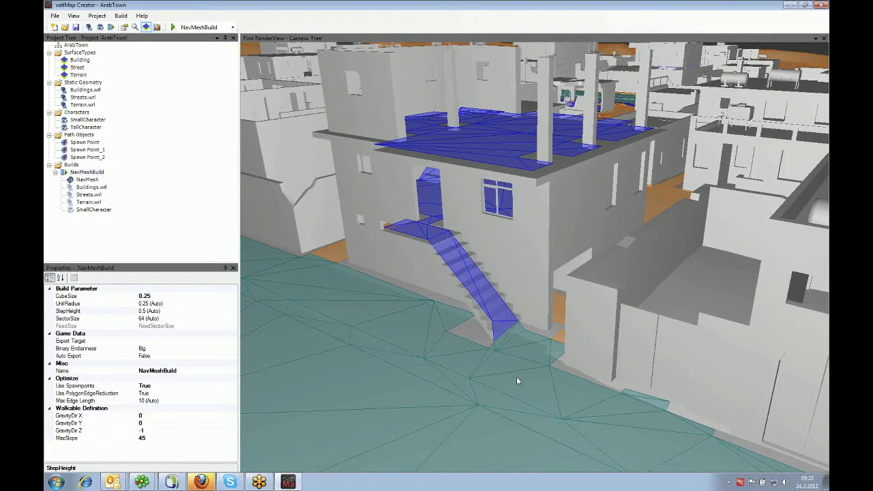
- Examine the build's SectorSize parameter, a street navigation node's sector data and the mesh across the whole town
left_click(172, 319)
left_click(331, 362)
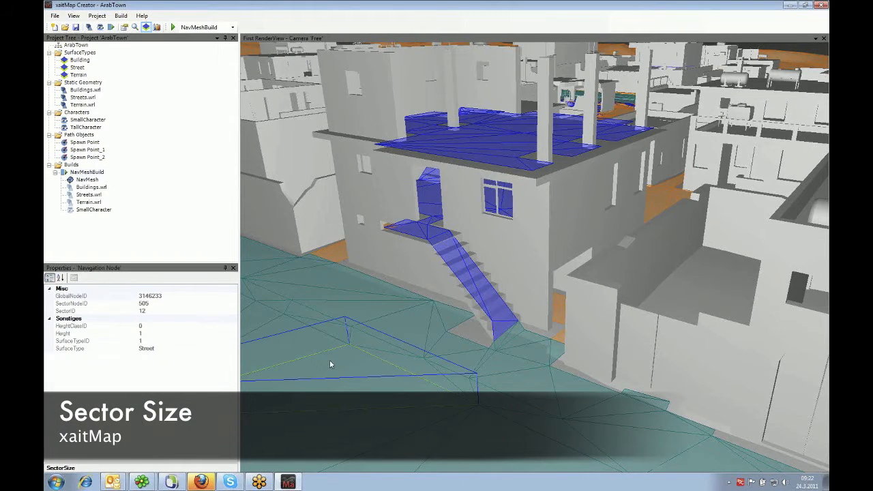
left_click(82, 173)
key("s")
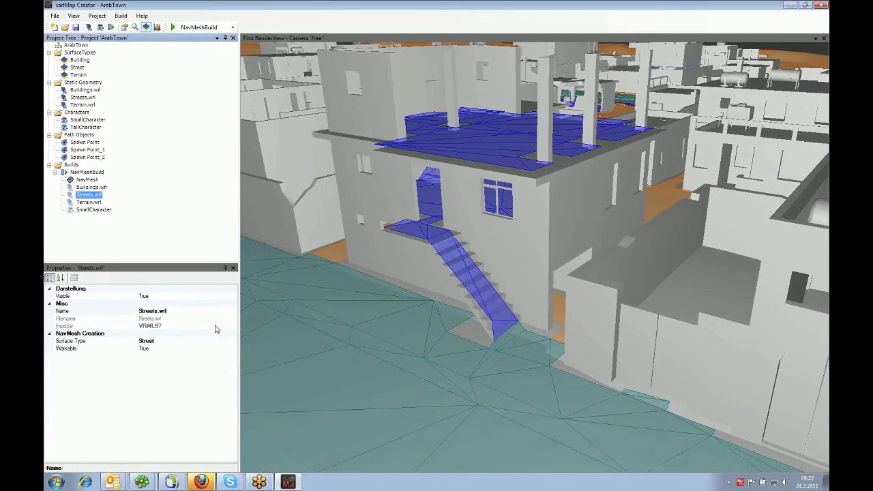
left_click(88, 173)
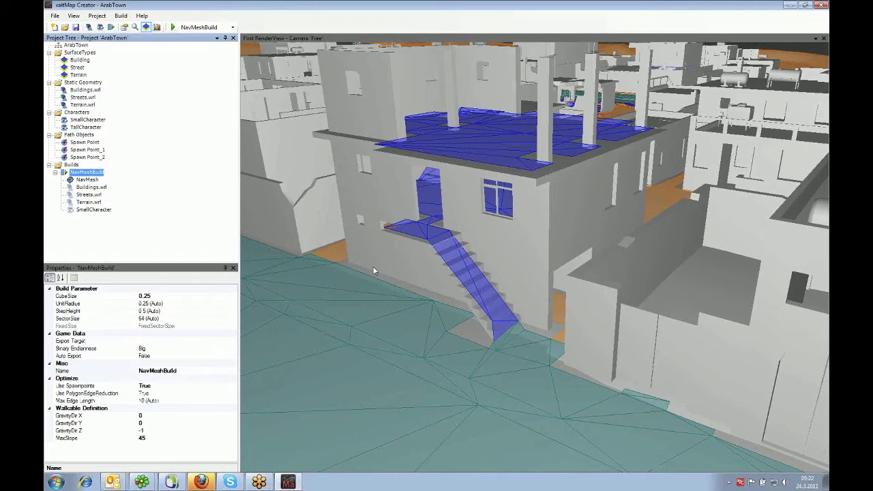
left_click(447, 390)
scroll(444, 374, "down", 10)
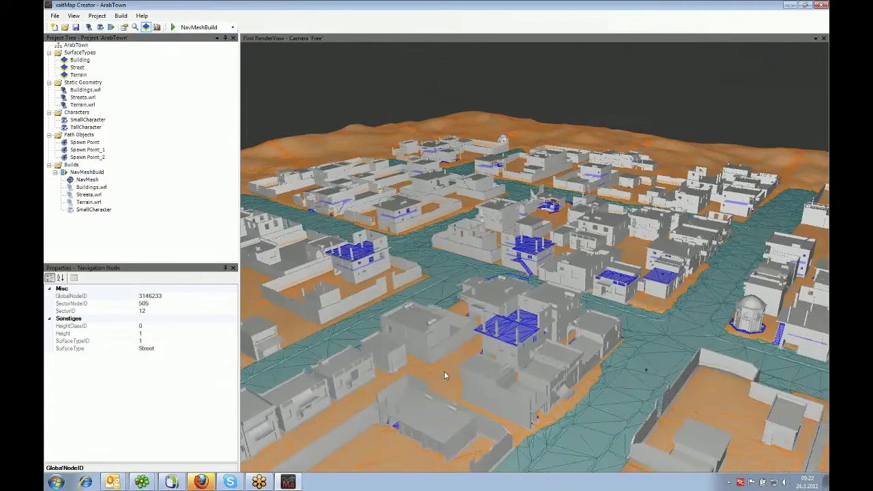
scroll(444, 374, "down", 5)
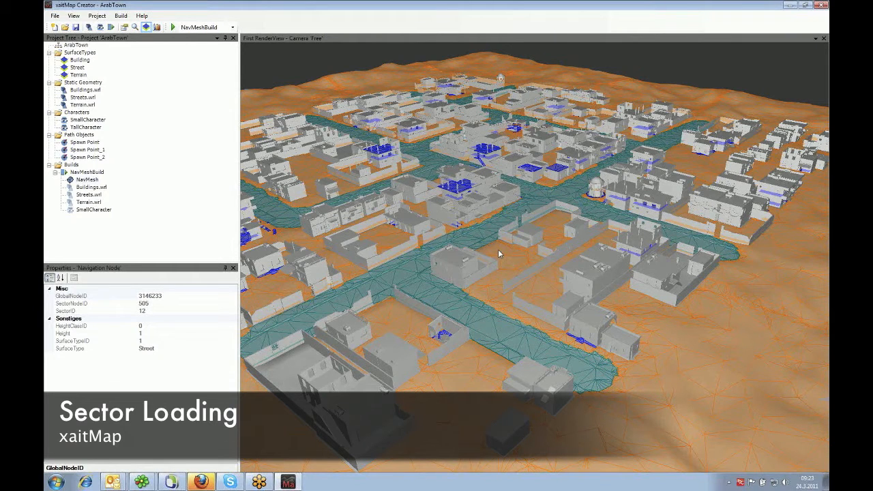
mouse_move(498, 250)
right_mouse_down()
mouse_move(520, 263)
mouse_move(516, 274)
mouse_move(442, 251)
mouse_move(498, 252)
right_mouse_up()
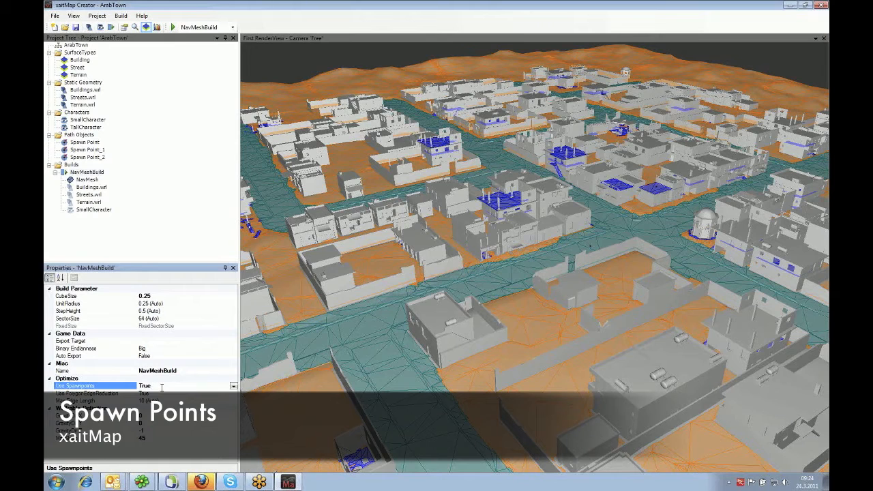
- Examine the Use Spawnpoints choices, a street navigation node and the spawn point placed on the street
left_click(233, 386)
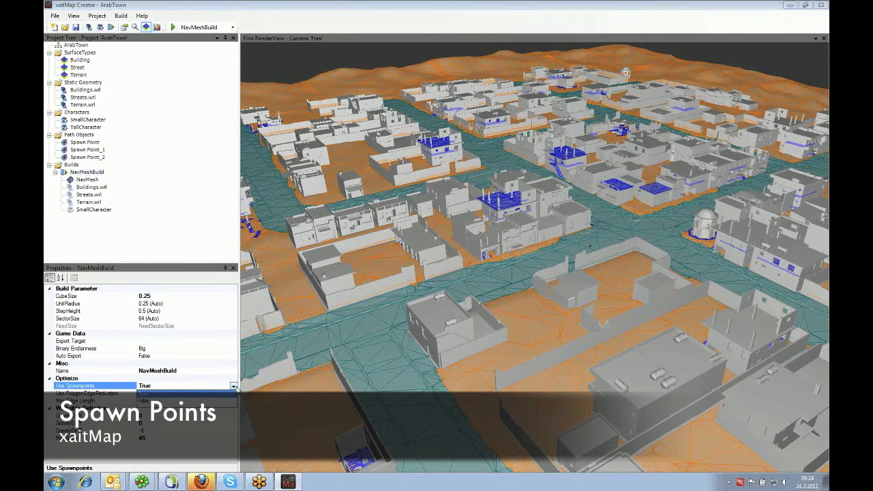
left_click(171, 393)
left_click(438, 415)
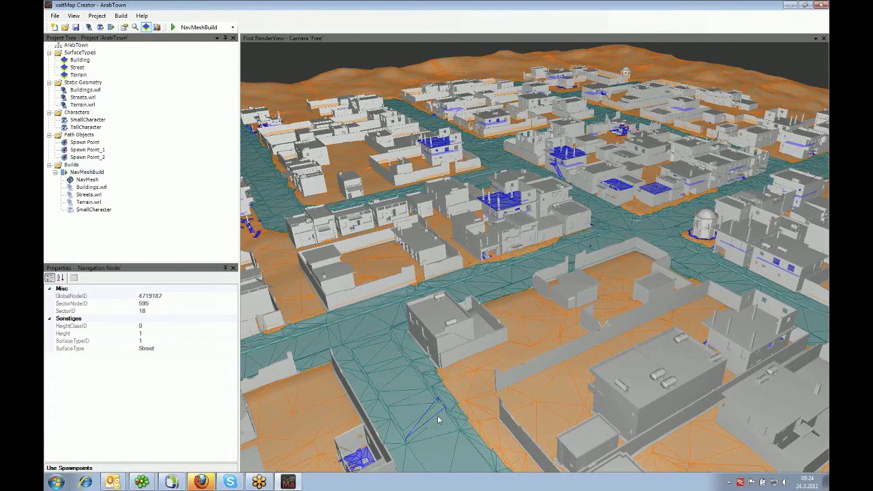
scroll(437, 416, "down", 5)
scroll(547, 356, "up", 8)
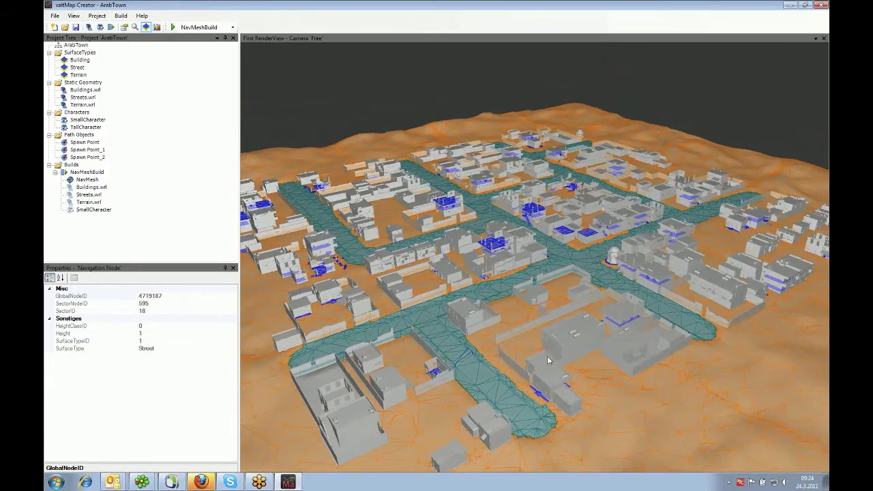
scroll(574, 333, "down", 1)
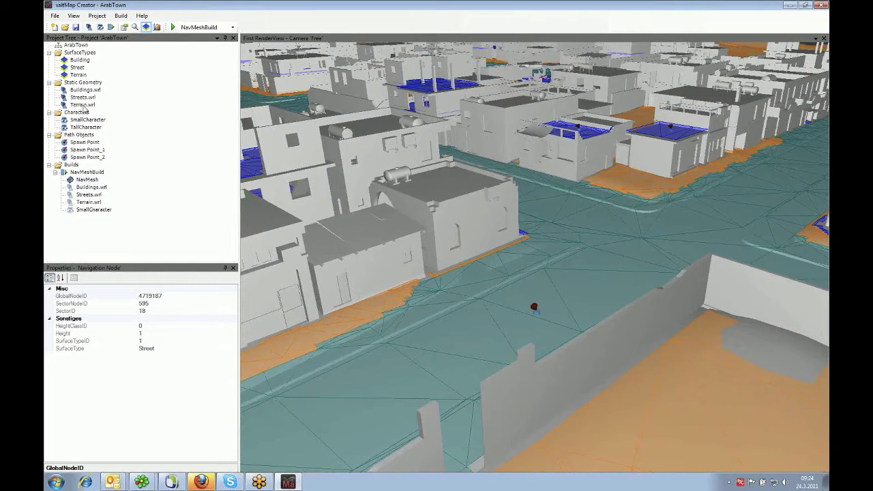
- Switch the NavMeshBuild's Use Spawnpoints option to False and back to True
left_click(87, 173)
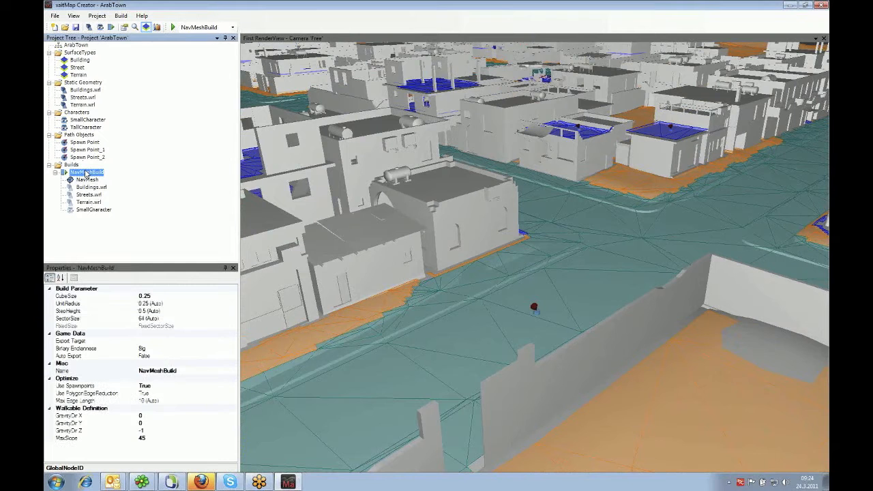
left_click(174, 386)
left_click(174, 386)
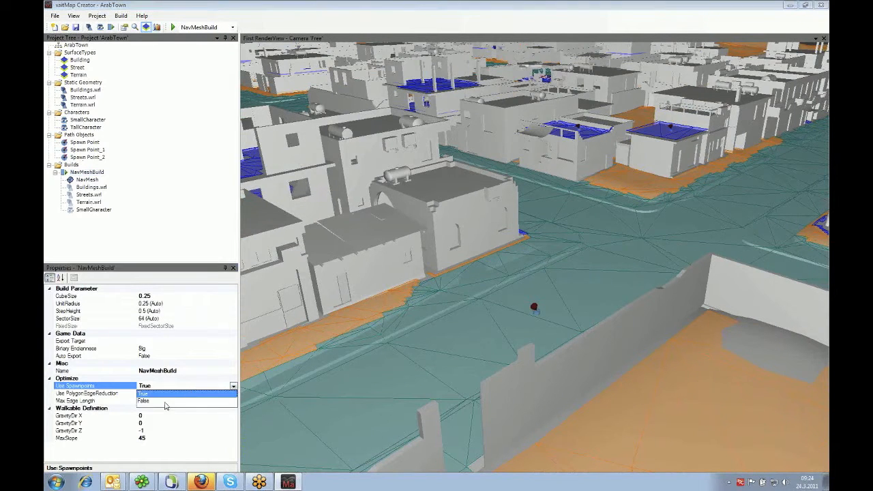
left_click(169, 401)
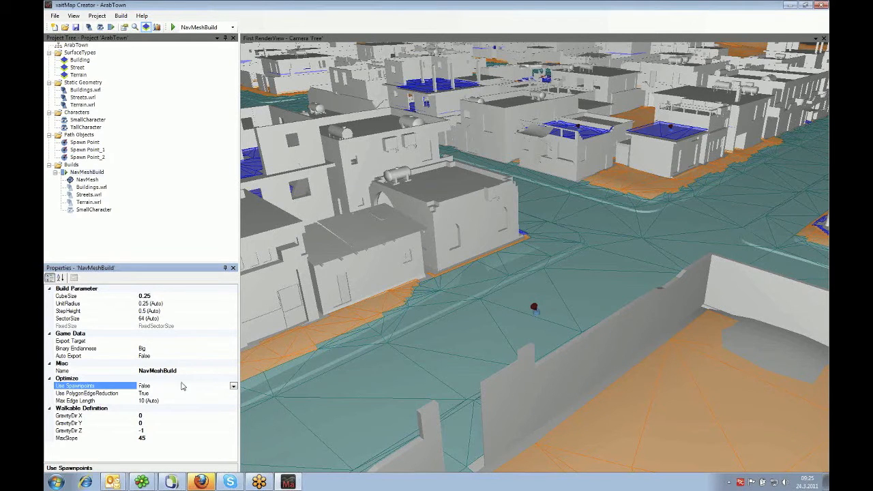
left_click(233, 386)
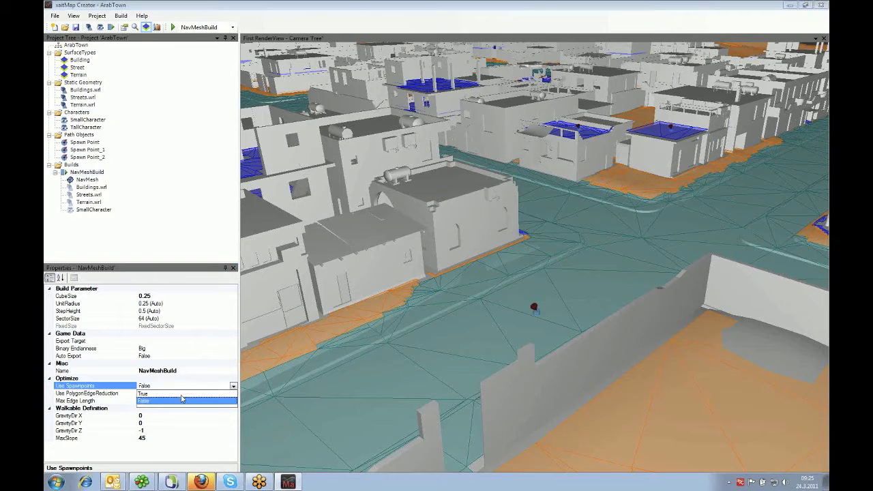
left_click(182, 399)
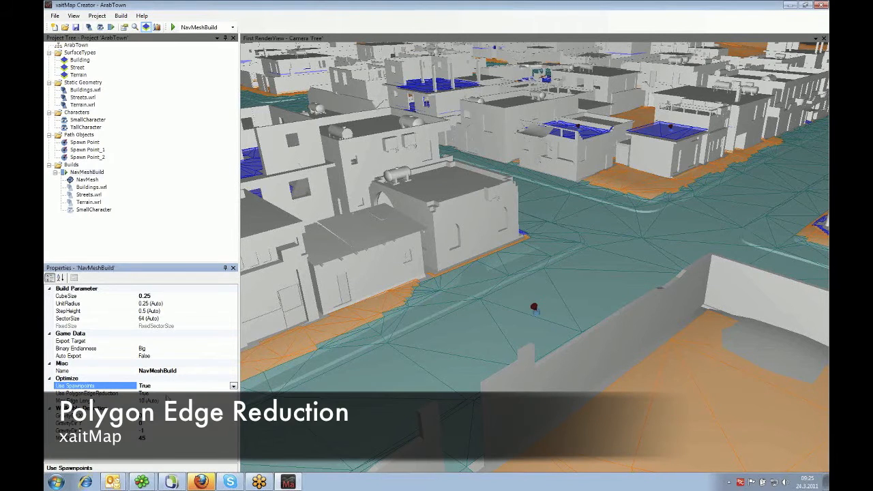
- Examine the build's Use PolygonEdgeReduction and MaxSlope settings and the navigation node beside the street's spawn point
left_click(122, 394)
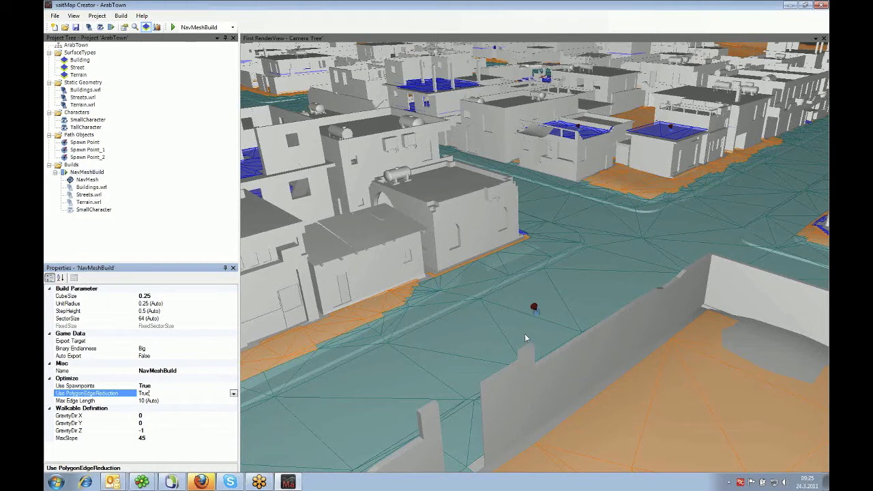
left_click(509, 316)
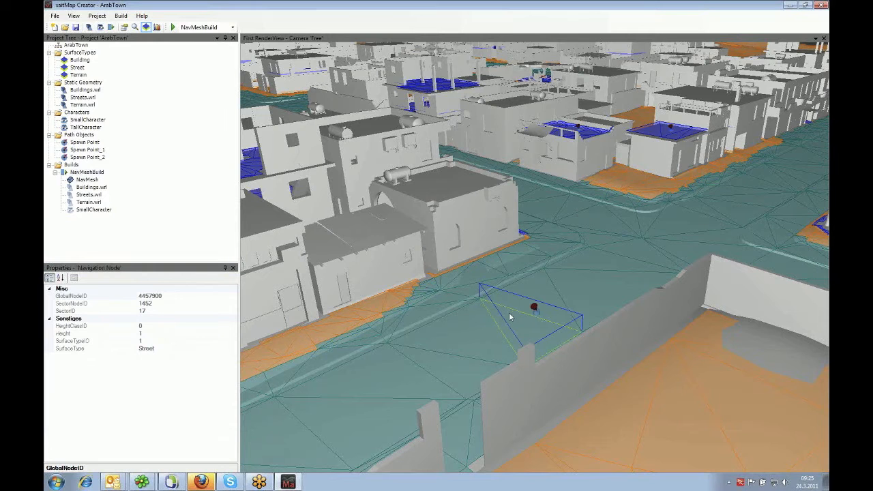
left_click(87, 172)
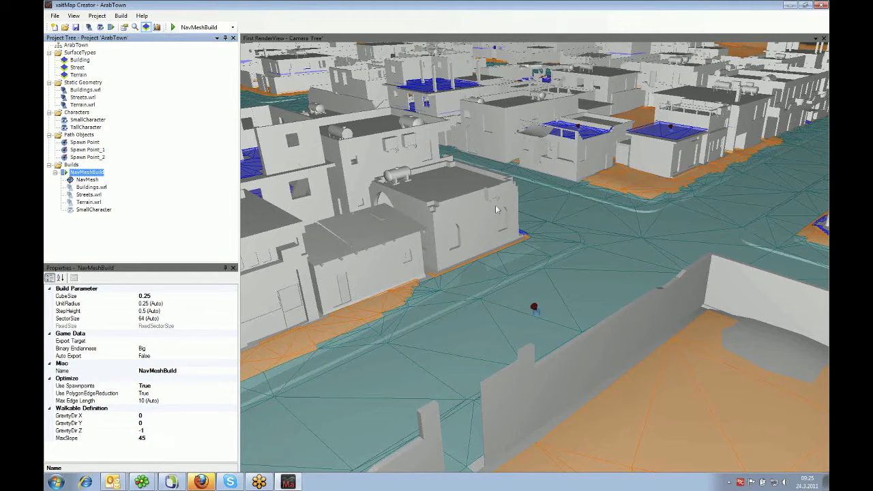
mouse_move(498, 329)
right_mouse_down()
mouse_move(528, 307)
mouse_move(492, 336)
right_mouse_up()
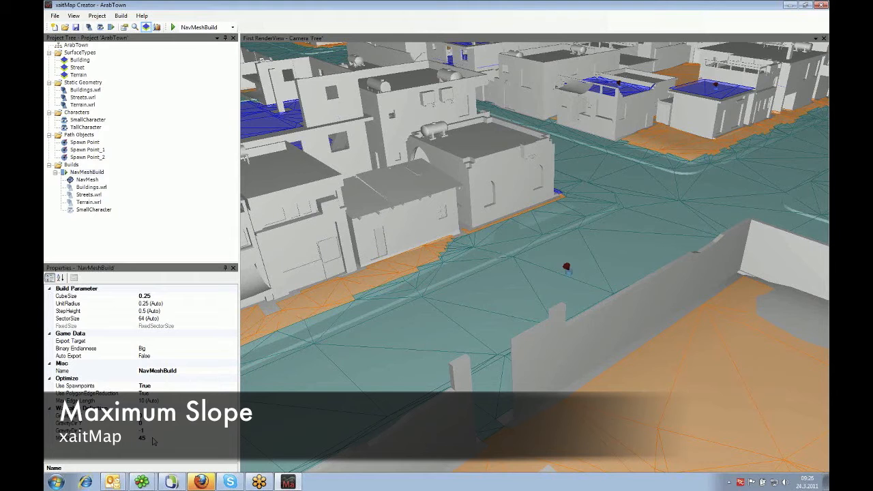
left_click(151, 440)
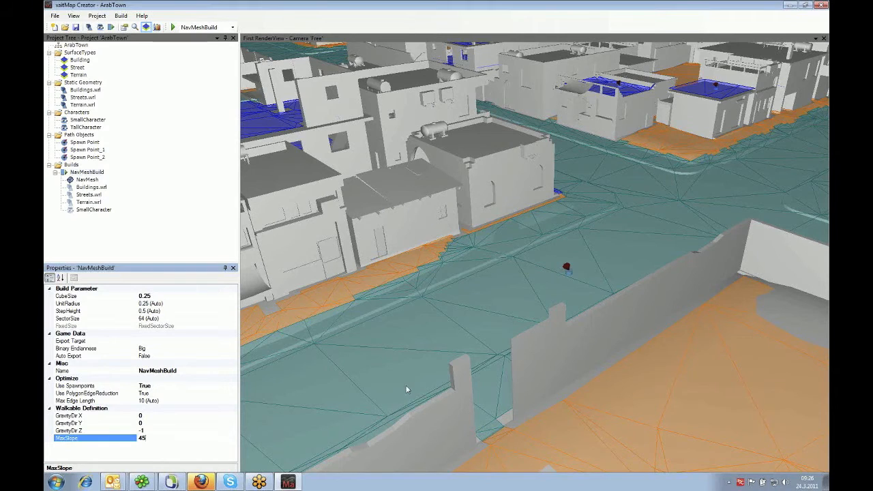
- Set the NavMeshBuild's Max Edge Length to 5 and rebuild the navigation mesh to inspect the street's triangles
left_click_drag(420, 362, 289, 339)
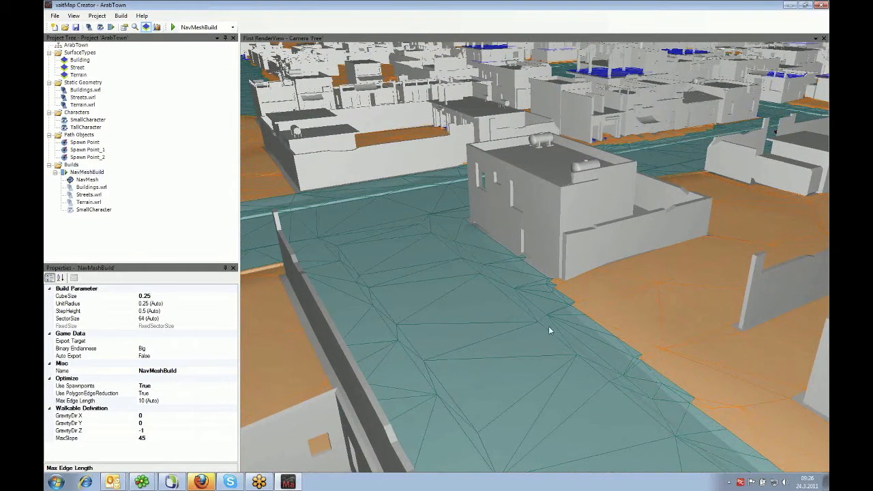
left_click(167, 401)
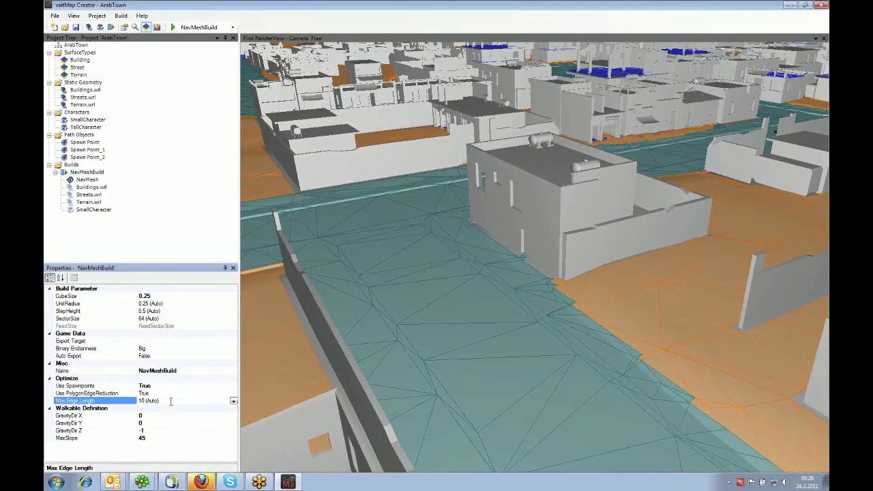
left_click(234, 403)
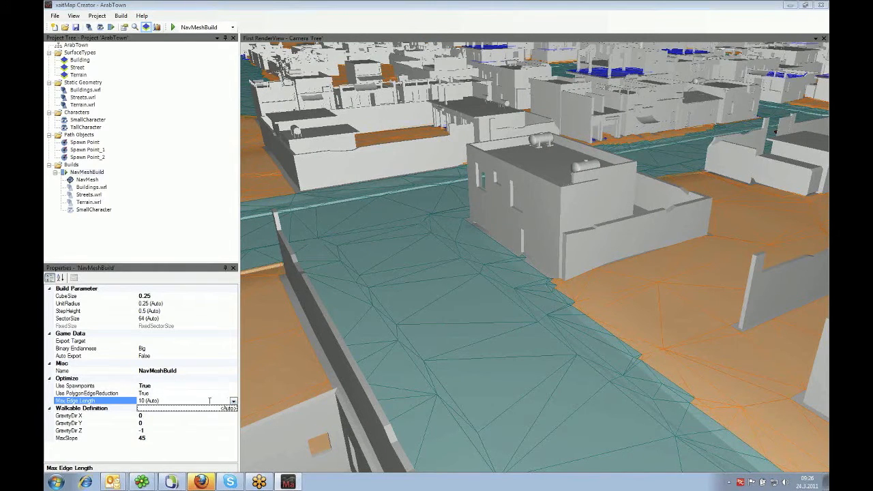
left_click(210, 402)
type("5")
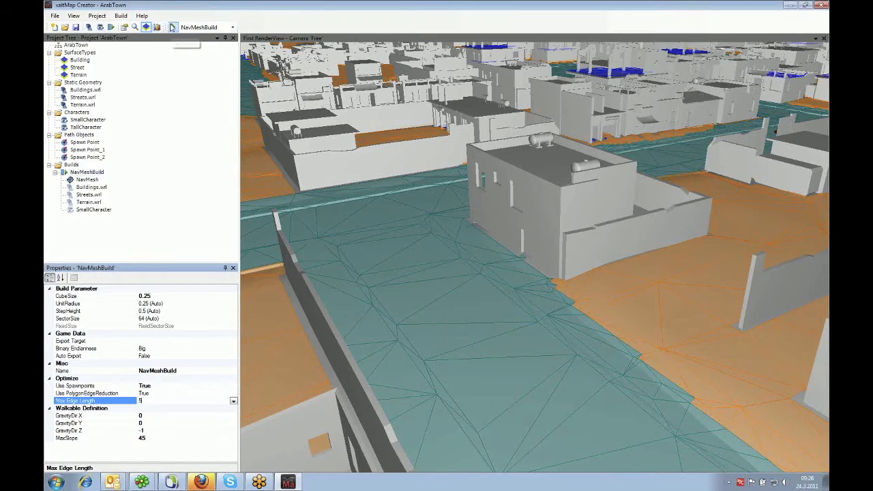
left_click(173, 27)
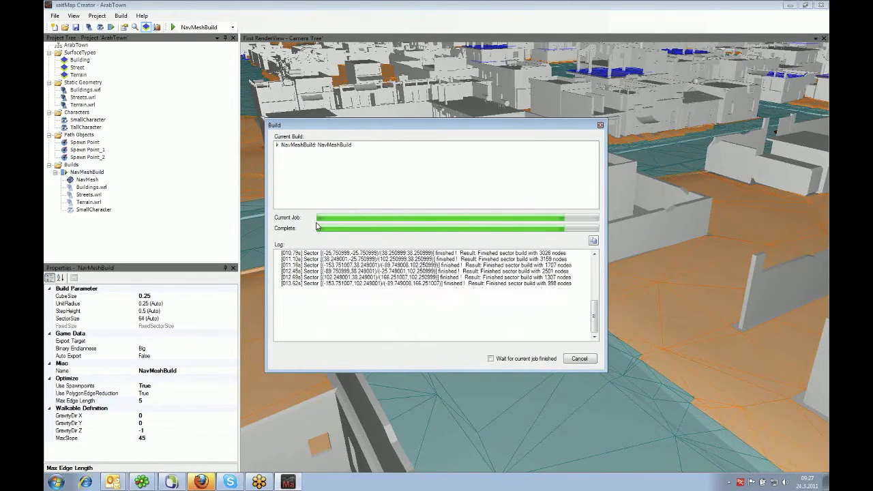
left_click(580, 359)
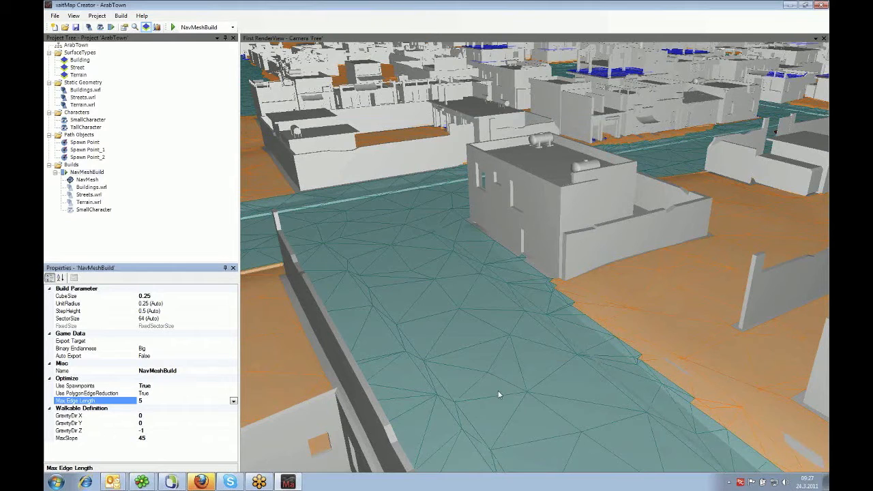
left_click(507, 351)
scroll(508, 352, "down", 5)
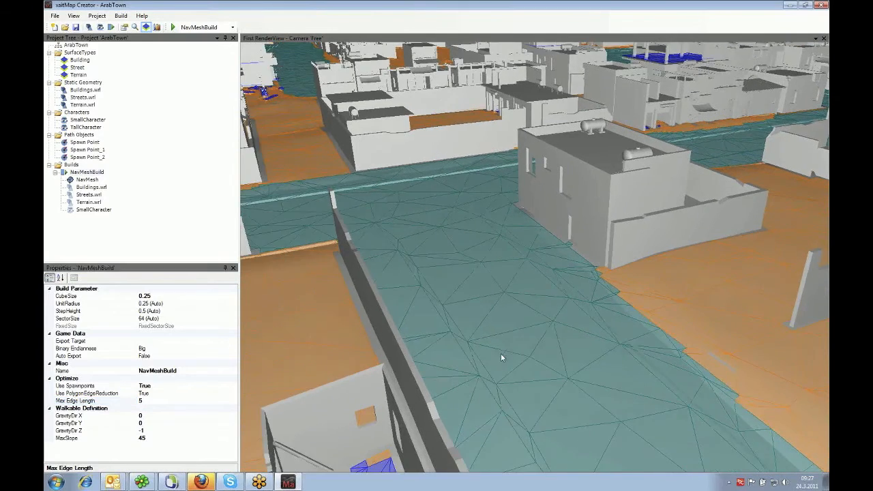
- Examine the rebuilt navigation mesh along the street, around the walled buildings and on the open terrain beyond the street's end
scroll(551, 351, "up", 5)
scroll(537, 356, "down", 1)
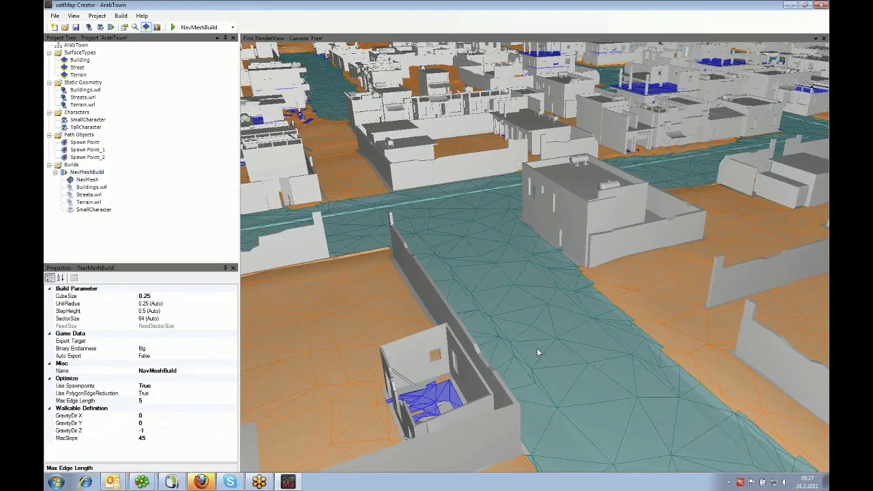
scroll(538, 349, "down", 6)
scroll(538, 346, "up", 3)
scroll(538, 344, "up", 2)
scroll(597, 299, "down", 3)
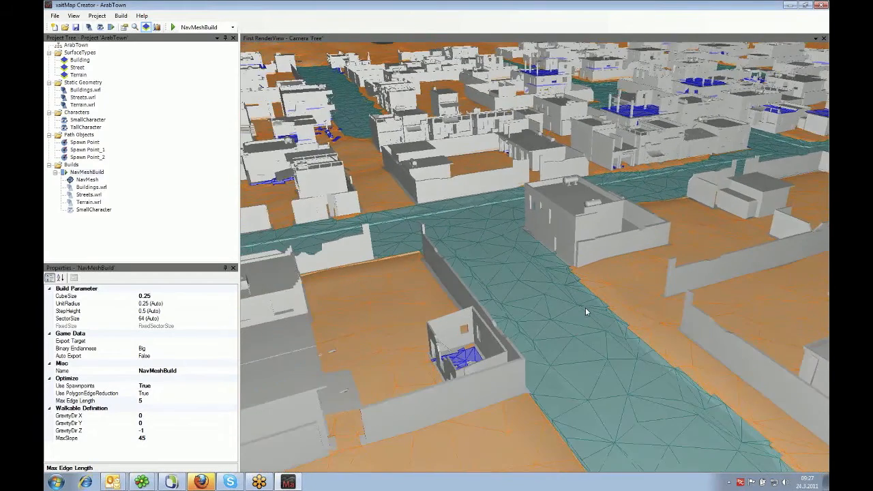
middle_click_drag(580, 316, 706, 319)
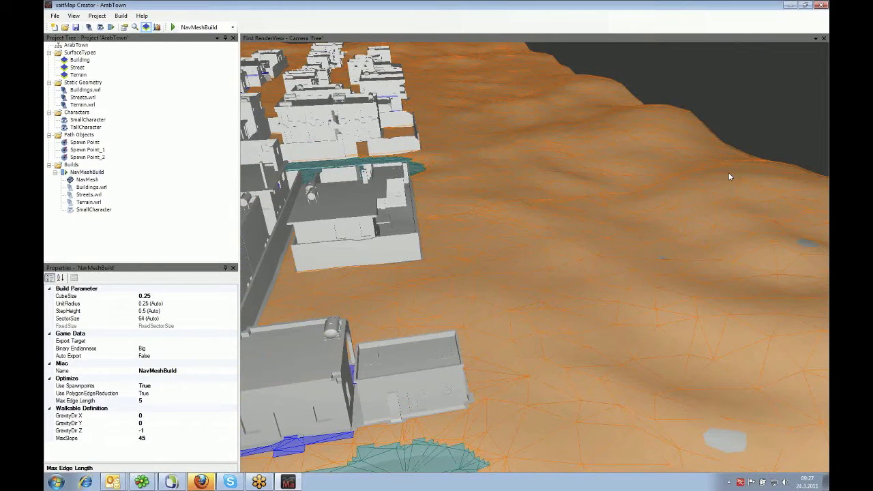
middle_click_drag(671, 198, 601, 218)
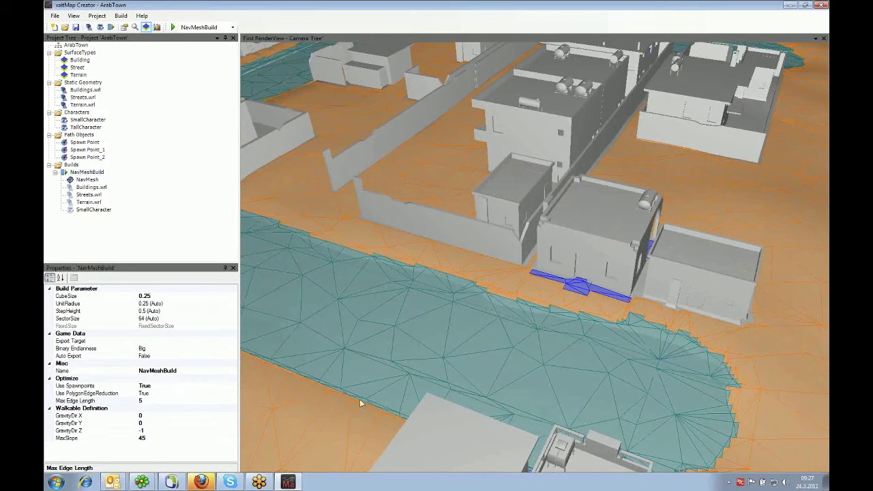
middle_click_drag(460, 316, 417, 307)
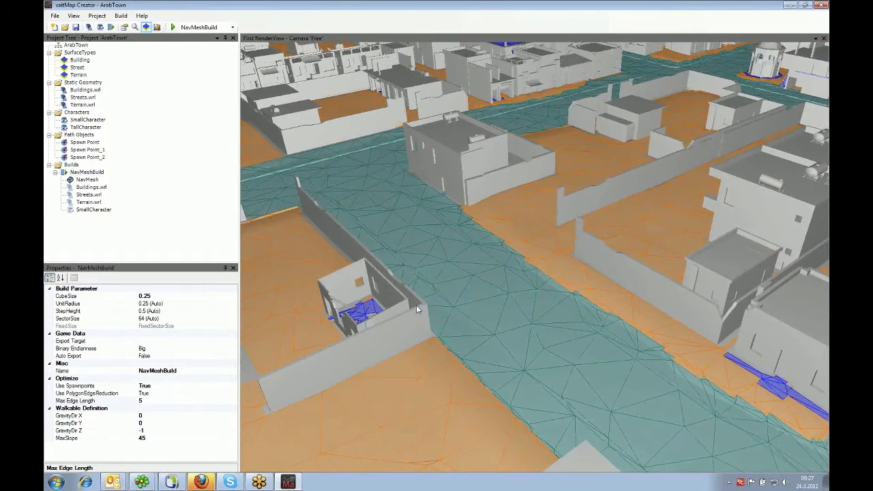
- Set the NavMeshBuild's Max Edge Length to 10 and rebuild the navigation mesh
left_click(157, 400)
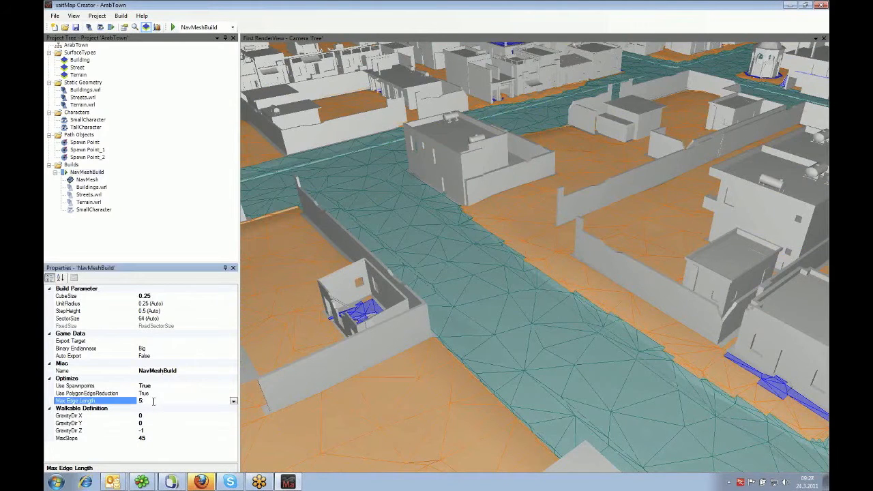
left_click(234, 401)
left_click(209, 401)
type("10")
left_click(173, 27)
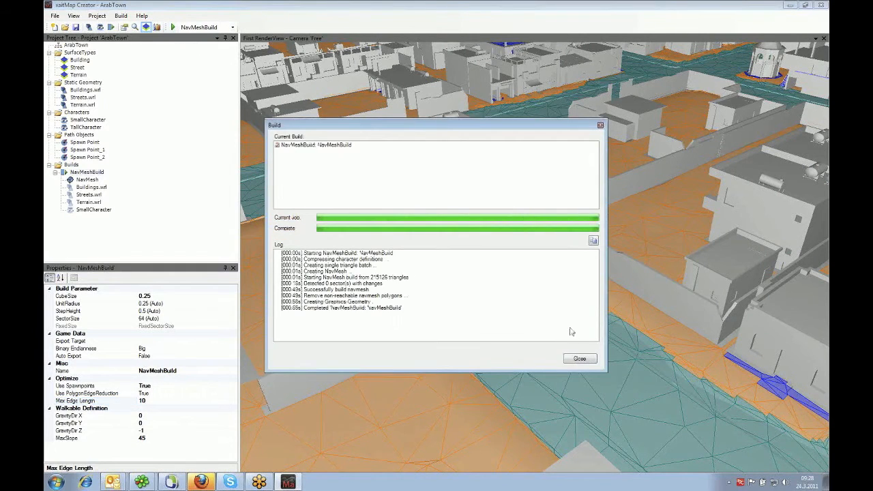
left_click(581, 359)
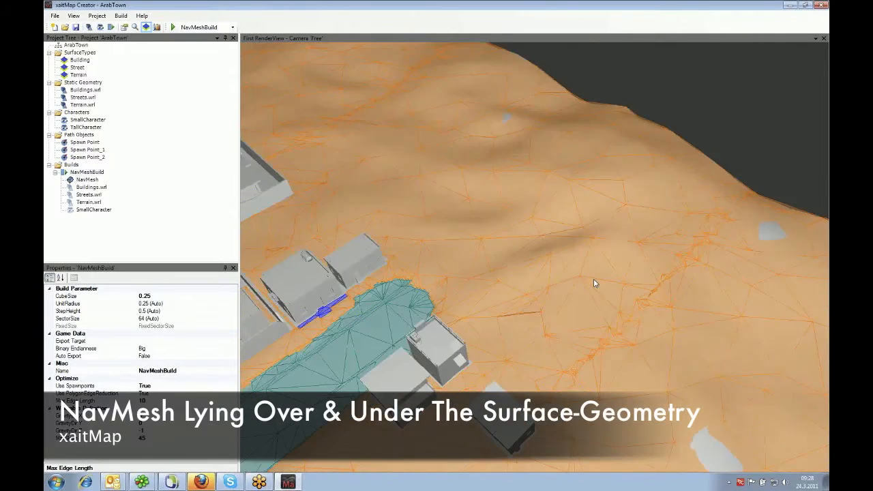
- Inspect the grey terrain patches beyond the street's end and select the navigation node between them
scroll(595, 282, "up", 6)
middle_click_drag(595, 280, 617, 255)
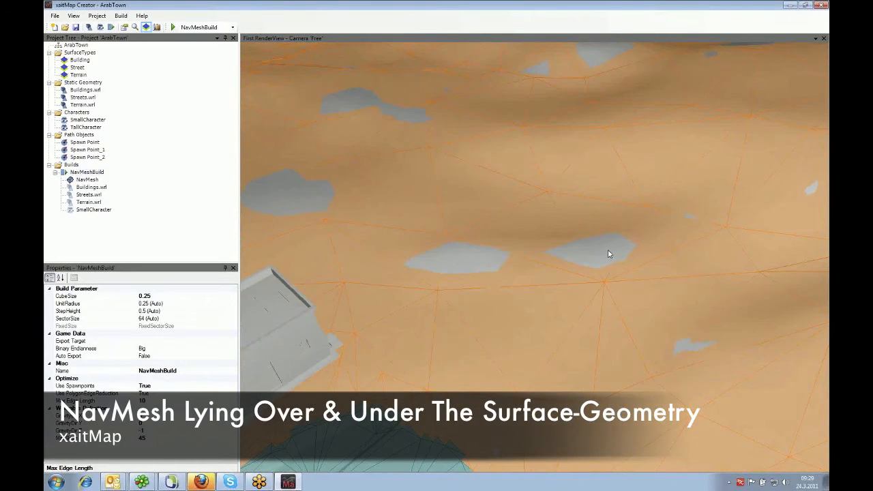
scroll(603, 246, "down", 8)
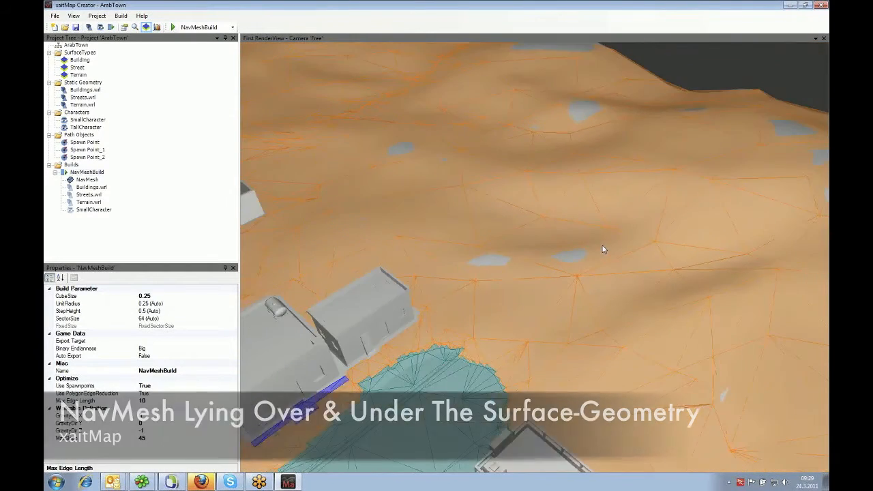
middle_click_drag(602, 247, 595, 250)
scroll(595, 254, "up", 8)
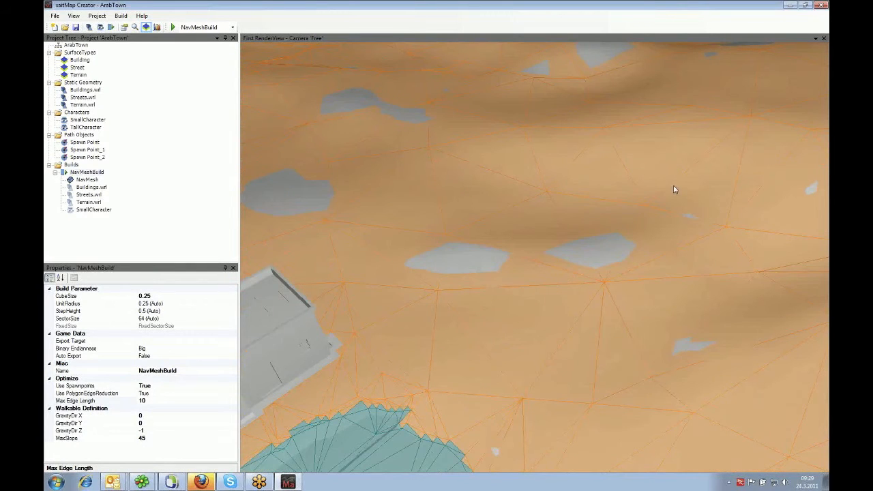
left_click(533, 238)
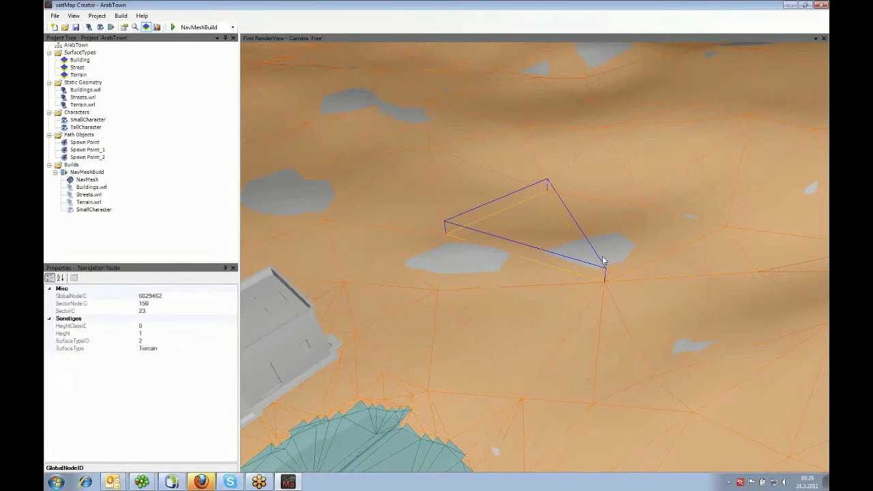
- Hide the Terrain.wrl static geometry so only the navigation mesh covers the terrain area
right_click(80, 75)
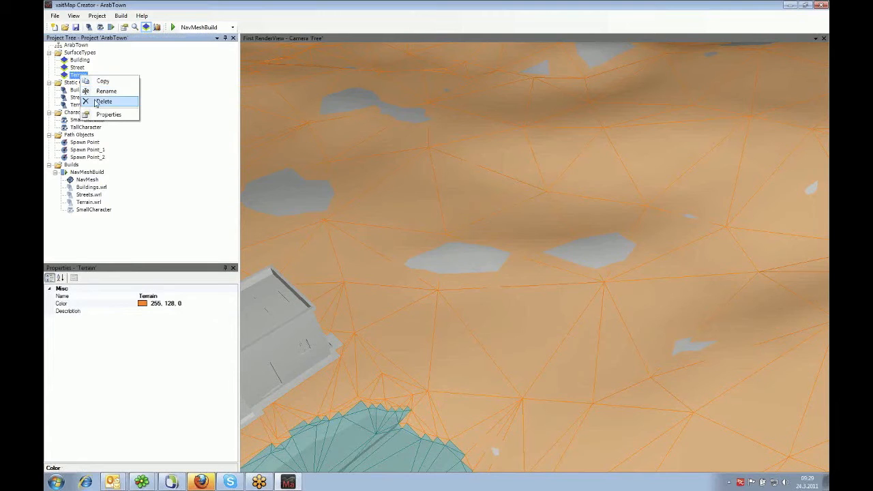
left_click(74, 105)
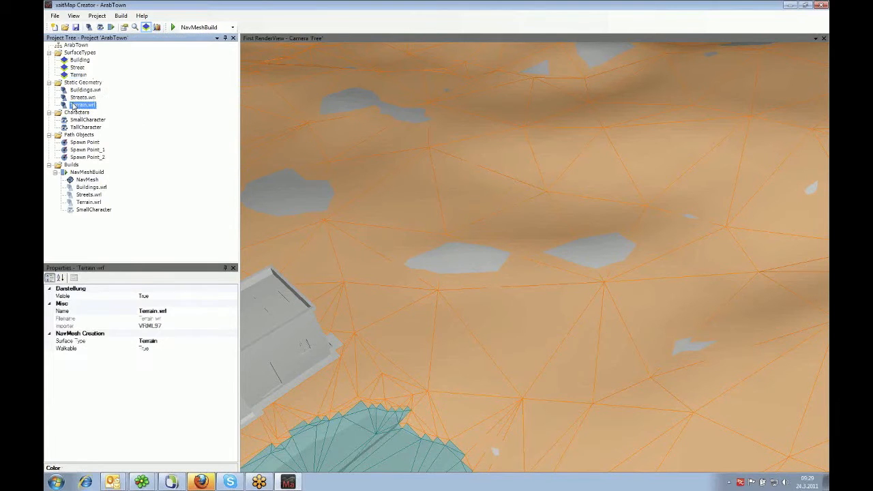
right_click(74, 105)
left_click(97, 119)
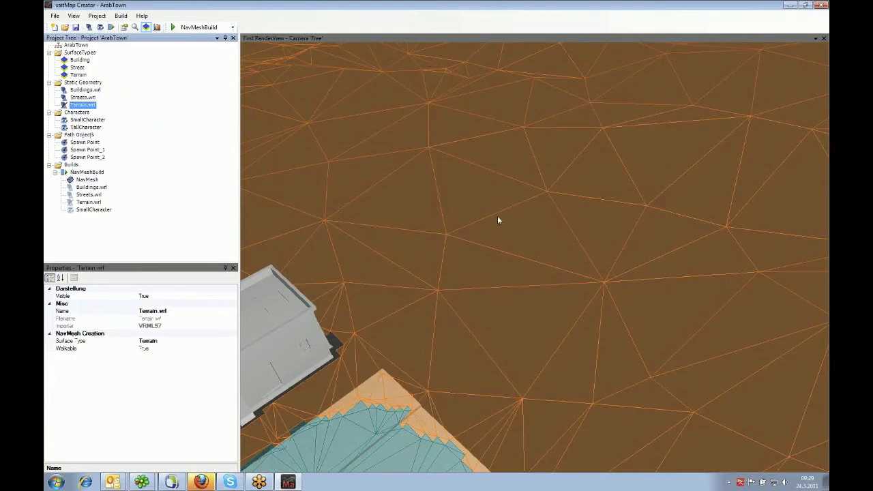
- Select the same terrain navigation node and examine its triangle and the surrounding mesh without the terrain geometry
left_click(557, 230)
scroll(557, 230, "down", 6)
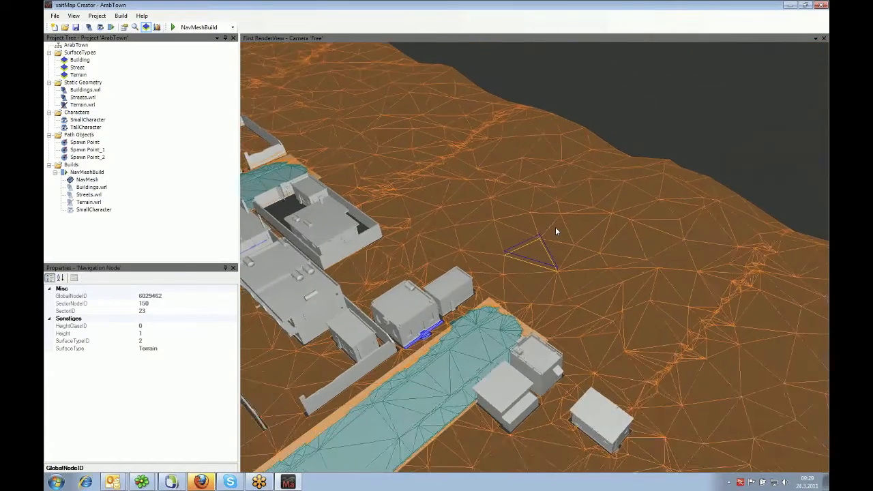
scroll(555, 228, "up", 3)
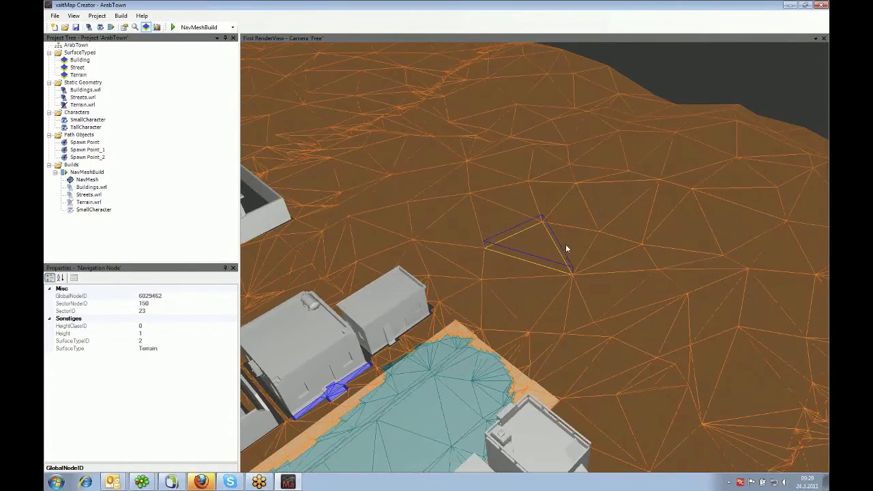
middle_click_drag(570, 253, 557, 255)
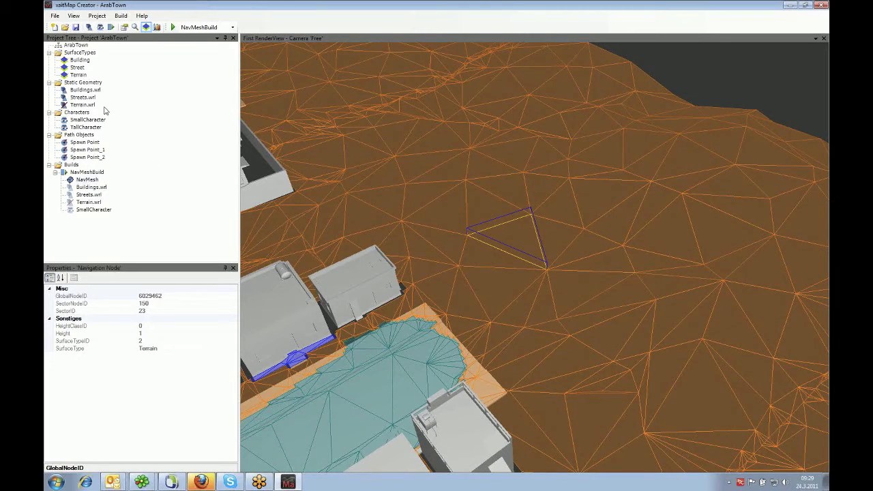
- Make the Terrain.wrl static geometry visible again and select a navigation node on the terrain near the grey patches
right_click(83, 105)
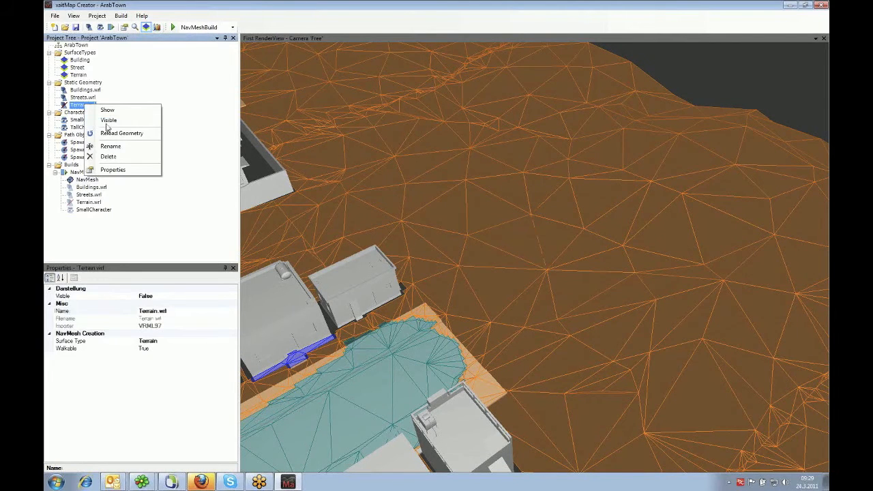
left_click(107, 121)
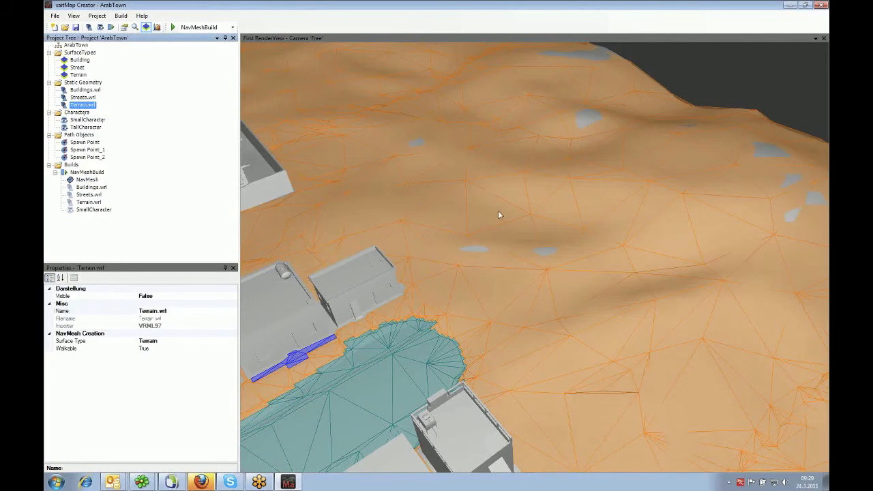
left_click(563, 240)
- Examine the grey terrain patches against the navigation mesh beyond the street's end, then the mesh across the whole town
scroll(580, 239, "down", 5)
scroll(580, 239, "down", 3)
mouse_move(579, 236)
middle_mouse_down()
mouse_move(500, 249)
mouse_move(611, 265)
mouse_move(582, 253)
middle_mouse_up()
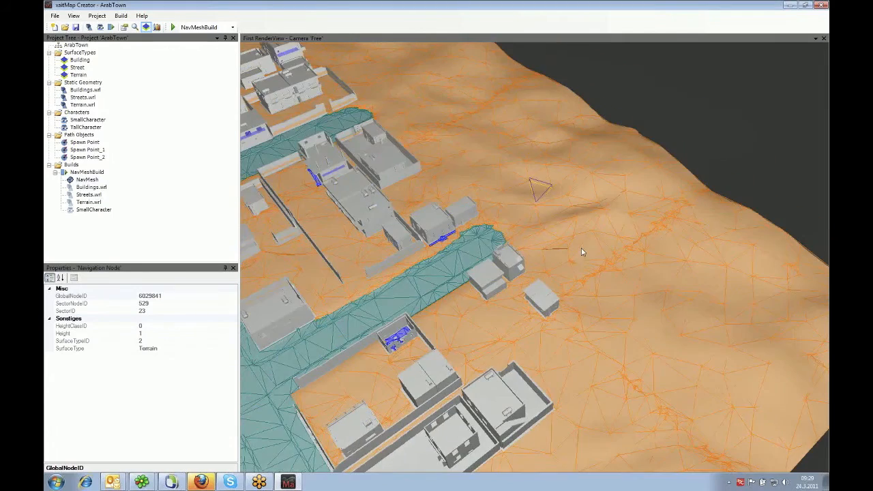
scroll(565, 240, "up", 2)
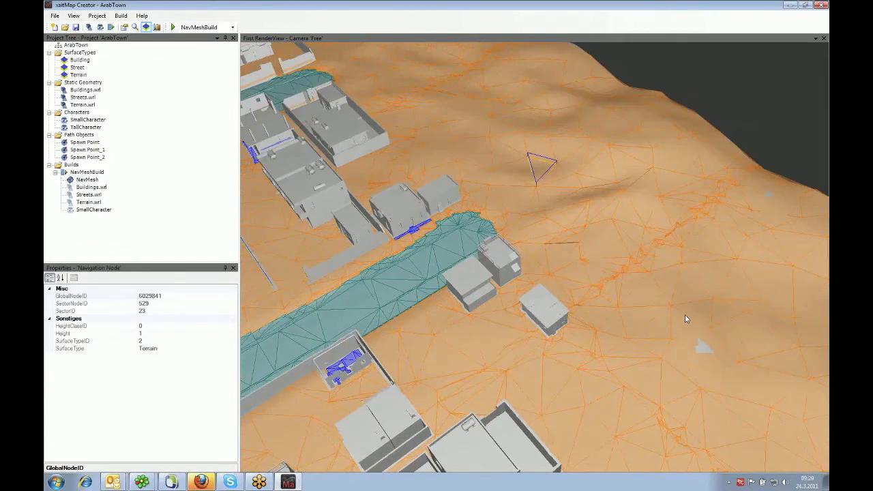
scroll(685, 315, "up", 1)
scroll(716, 324, "up", 2)
scroll(715, 325, "up", 1)
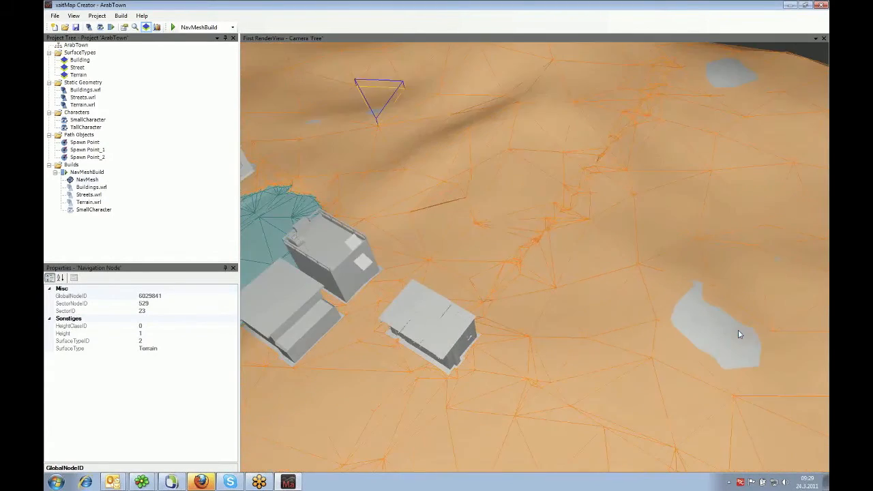
scroll(758, 340, "up", 1)
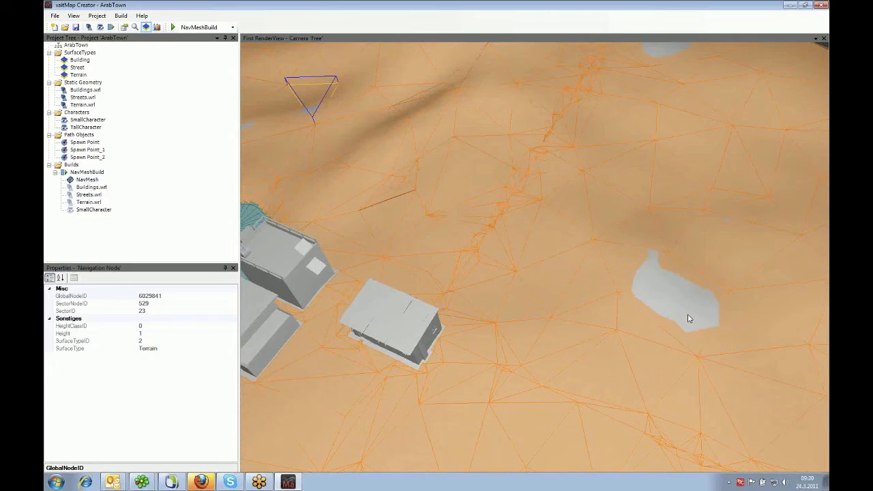
scroll(688, 315, "down", 6)
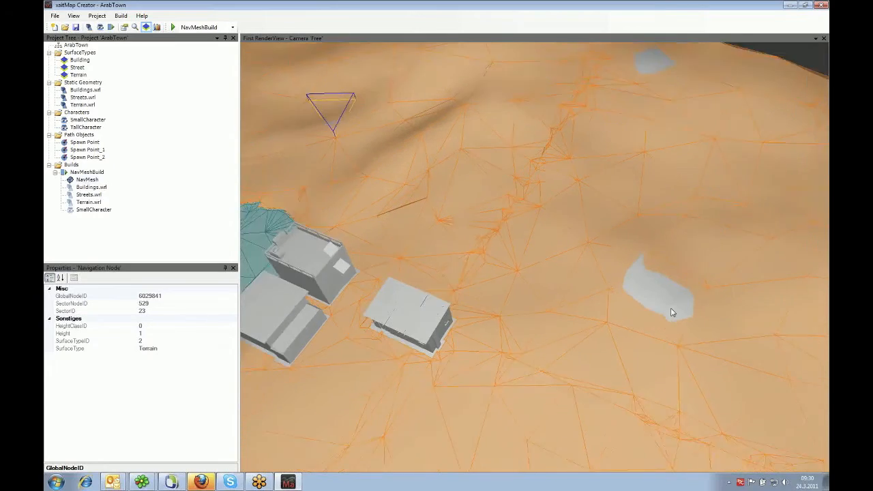
scroll(592, 303, "down", 6)
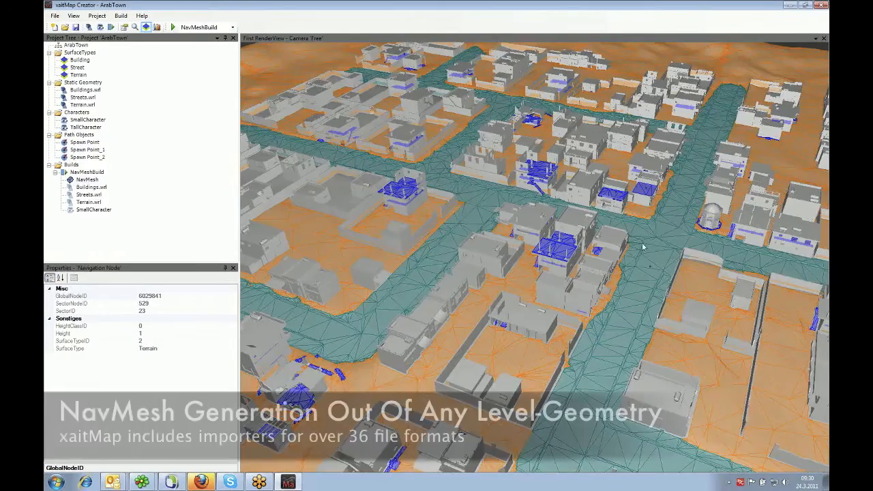
scroll(647, 242, "up", 5)
mouse_move(643, 243)
middle_mouse_down()
mouse_move(581, 238)
mouse_move(655, 240)
middle_mouse_up()
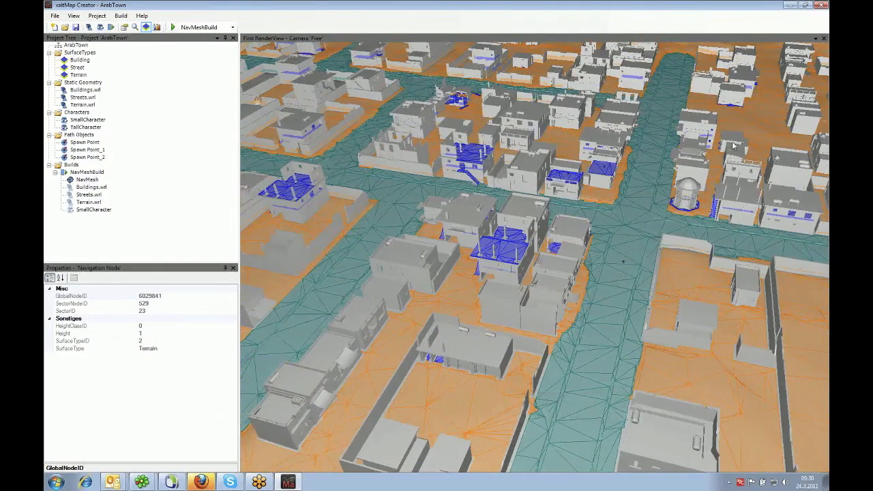